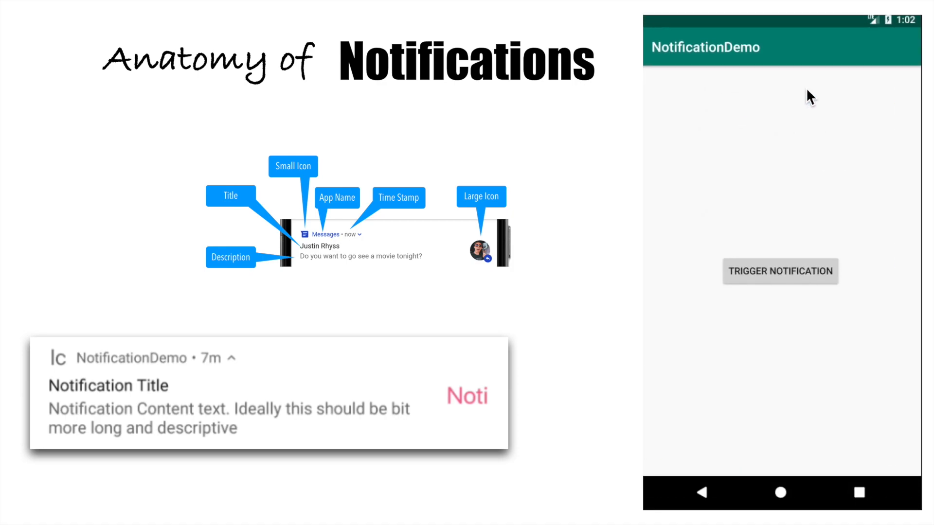
Trigger the NotificationDemo notification, pull down the shade and long-press it to reveal its inline settings.
click(769, 273)
drag(676, 25, 666, 308)
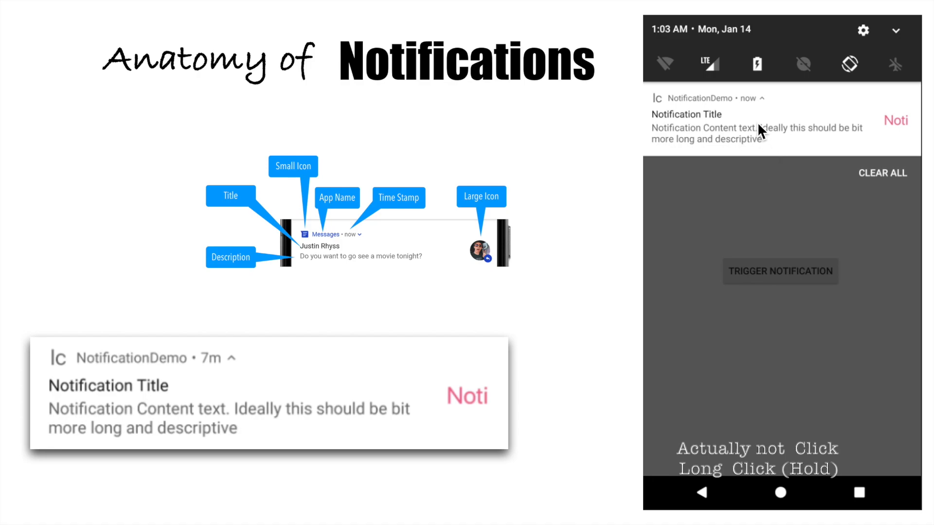
drag(757, 130, 756, 129)
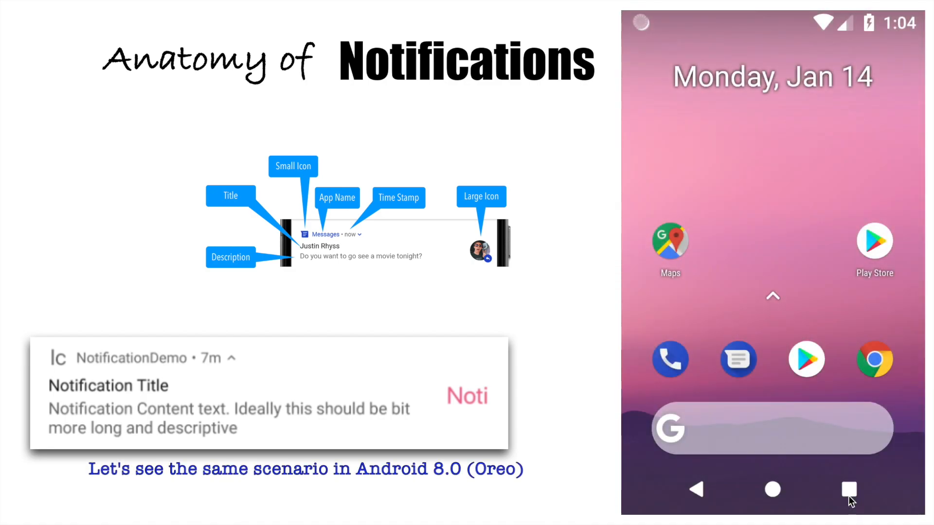
From Recents reach Gmail's App info and its App notifications page, scrolling to Miscellaneous and Attachments.
click(849, 496)
click(815, 292)
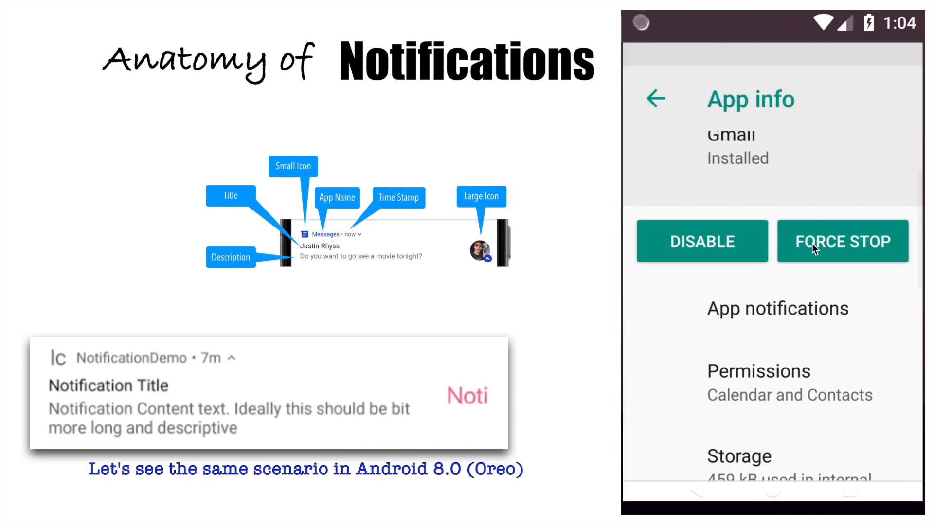
scroll(814, 249, down, 1)
click(778, 285)
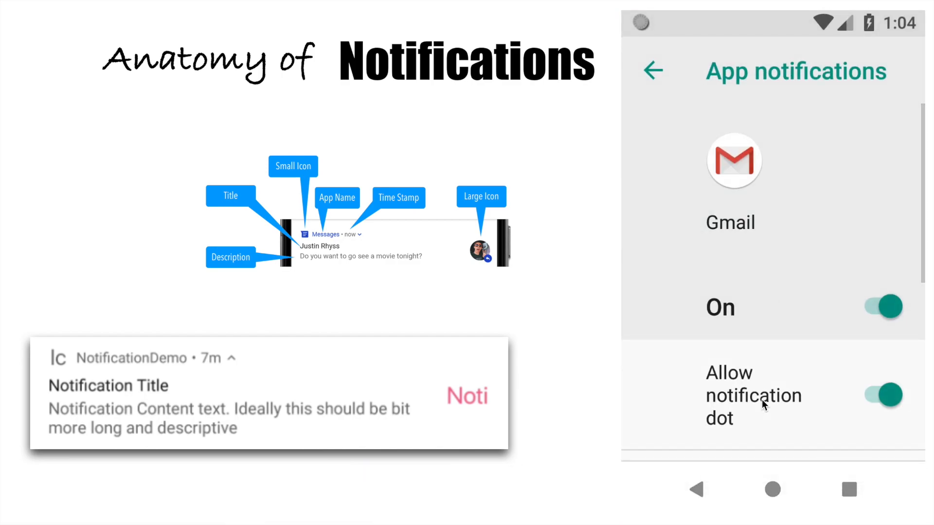
scroll(773, 393, down, 3)
scroll(804, 180, down, 2)
scroll(759, 351, down, 3)
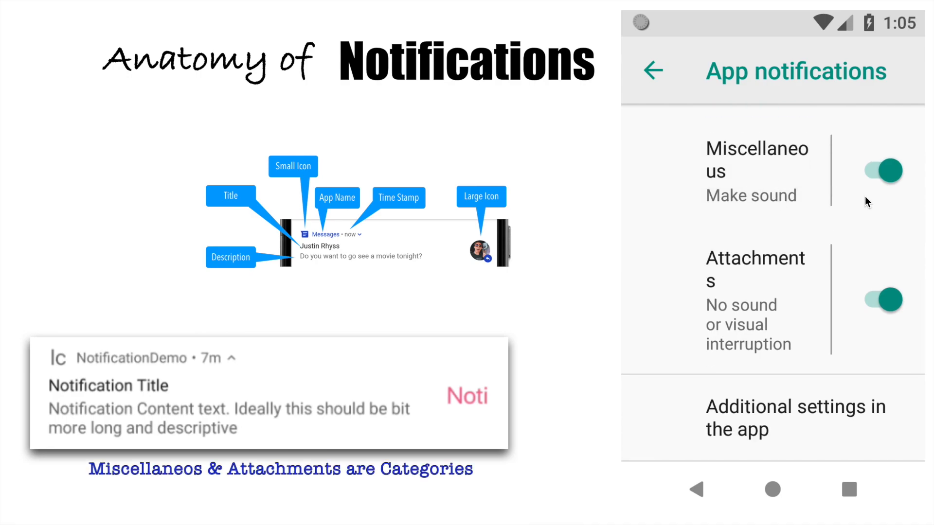
scroll(867, 201, up, 2)
scroll(839, 205, up, 1)
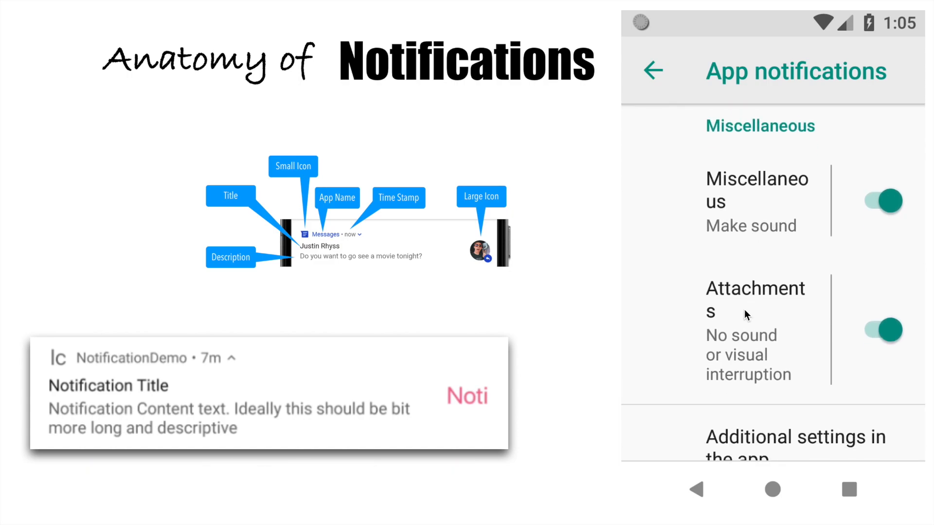
scroll(751, 310, down, 1)
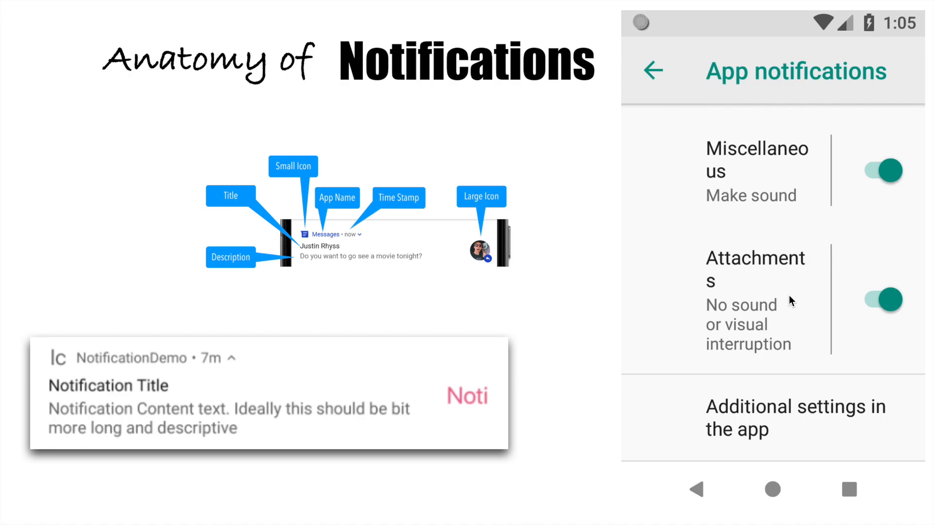
drag(792, 198, 766, 386)
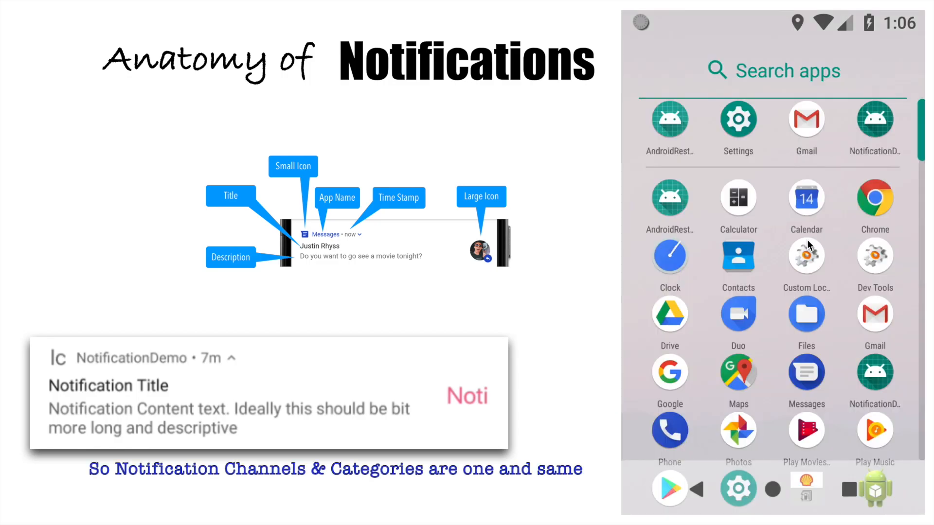
Launch NotificationDemo, trigger its notification and pull down the shade to see it.
click(874, 130)
click(790, 288)
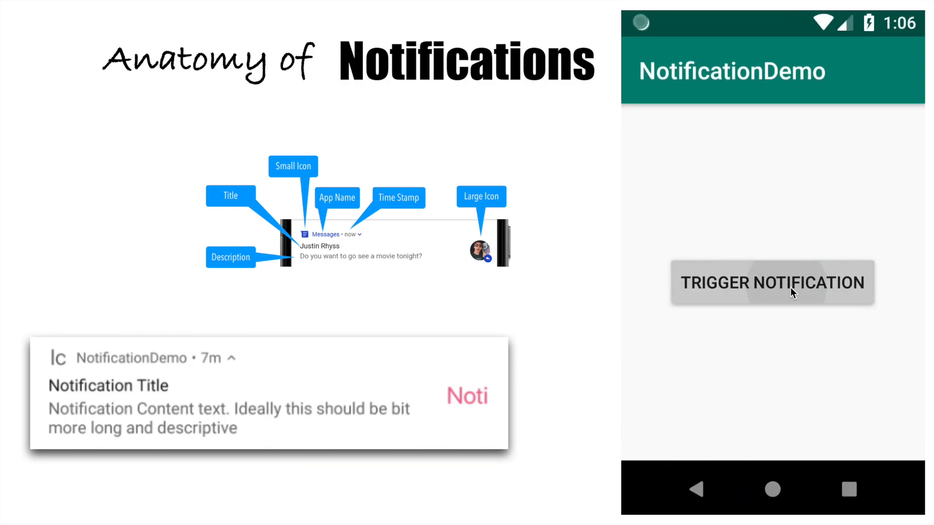
drag(639, 24, 657, 256)
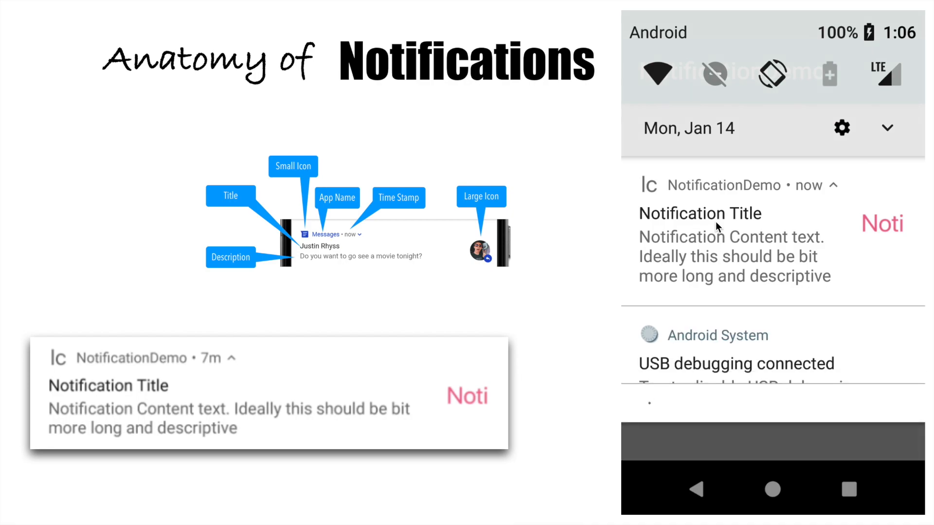
Long-press the notification to show its News channel controls and go to MORE SETTINGS.
click(716, 221)
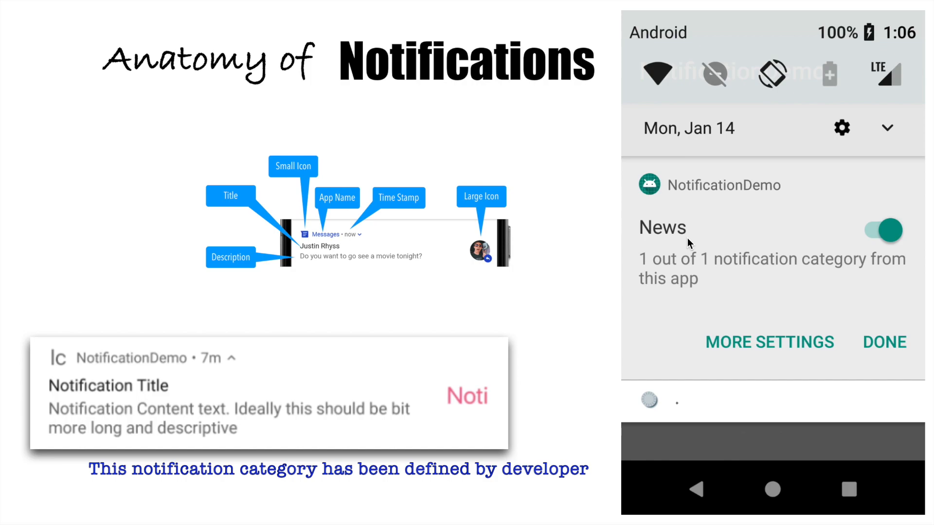
click(775, 339)
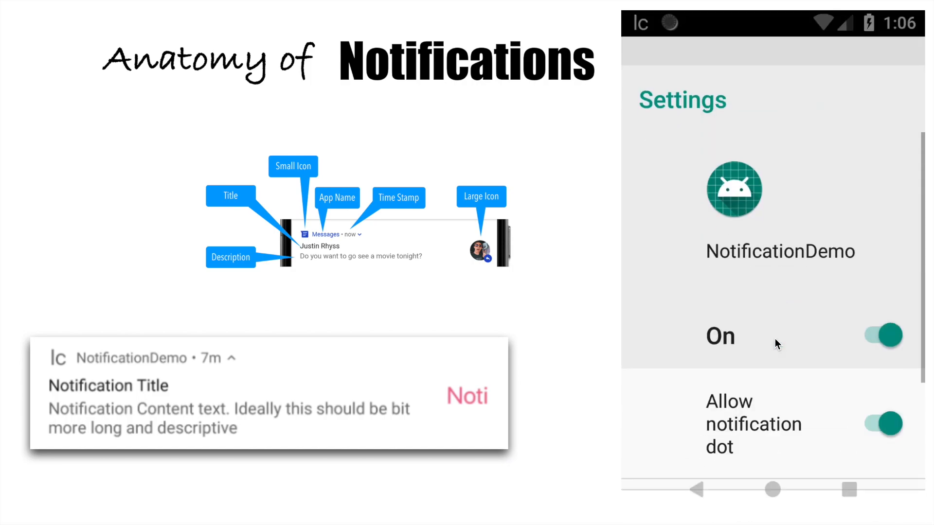